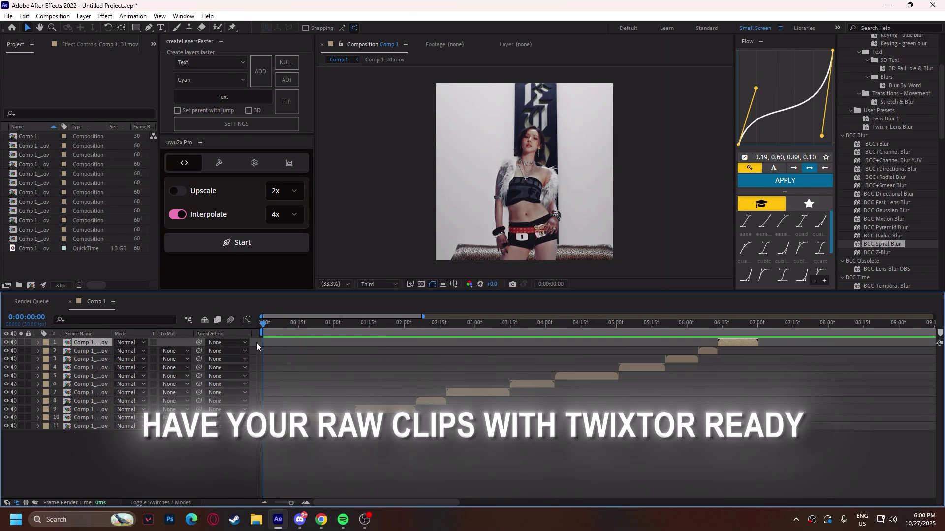
Queue Comp 1 with the Lossless template and QuickTime format, then render Comp 1.mov
mouse_move(264, 324)
mouse_down()
mouse_move(642, 324)
mouse_move(448, 323)
mouse_up()
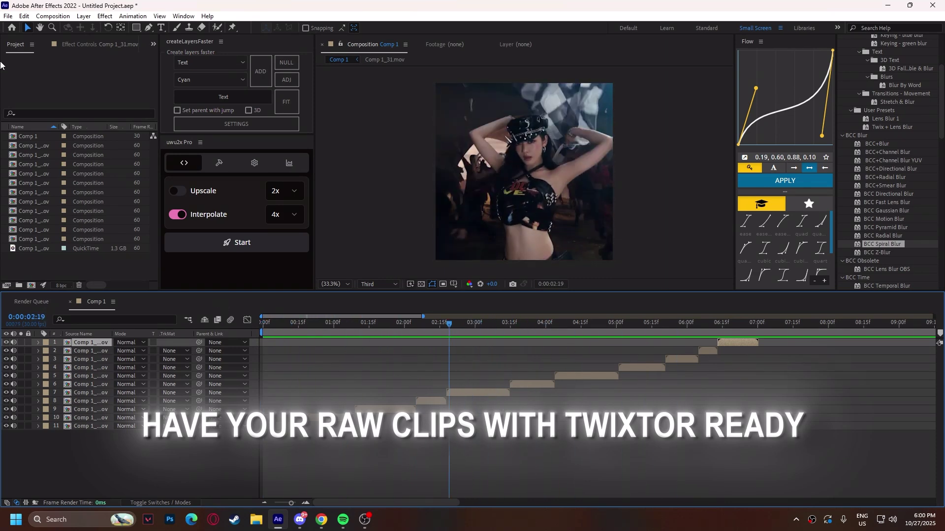
click(24, 16)
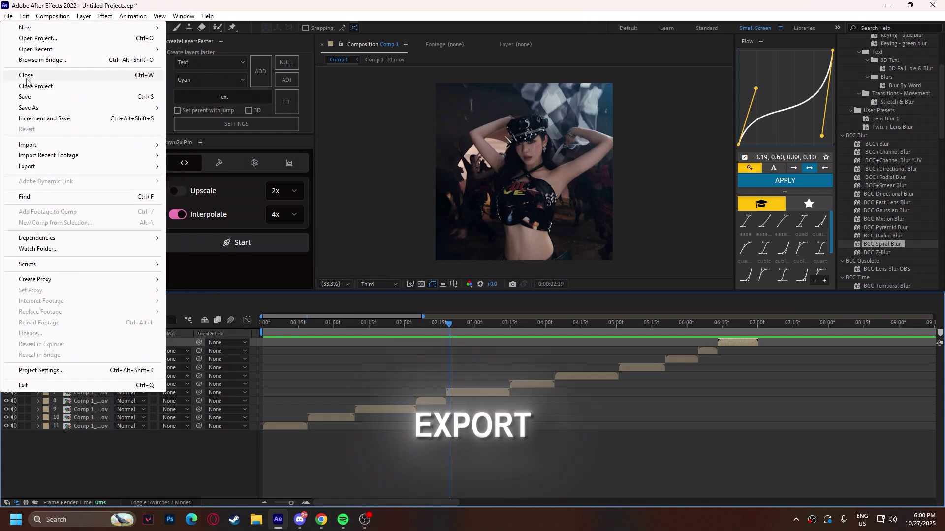
mouse_move(27, 166)
click(209, 177)
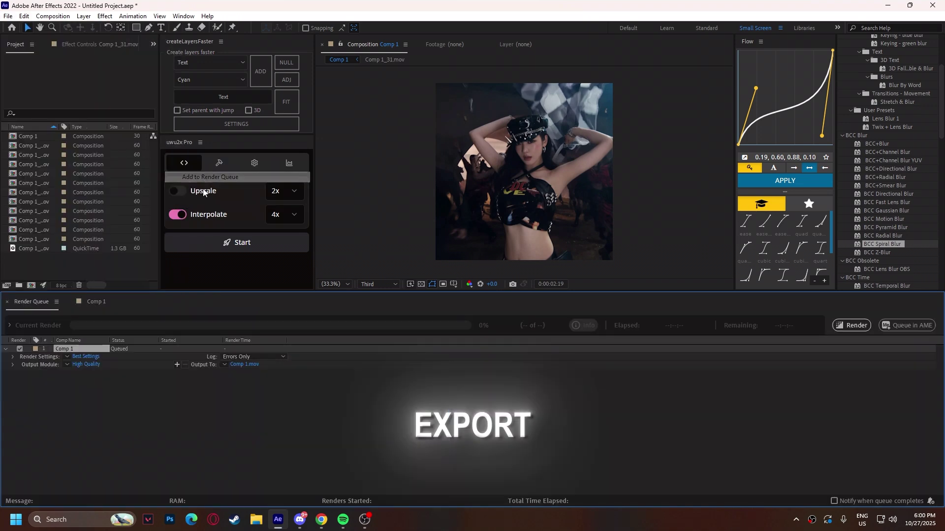
click(67, 364)
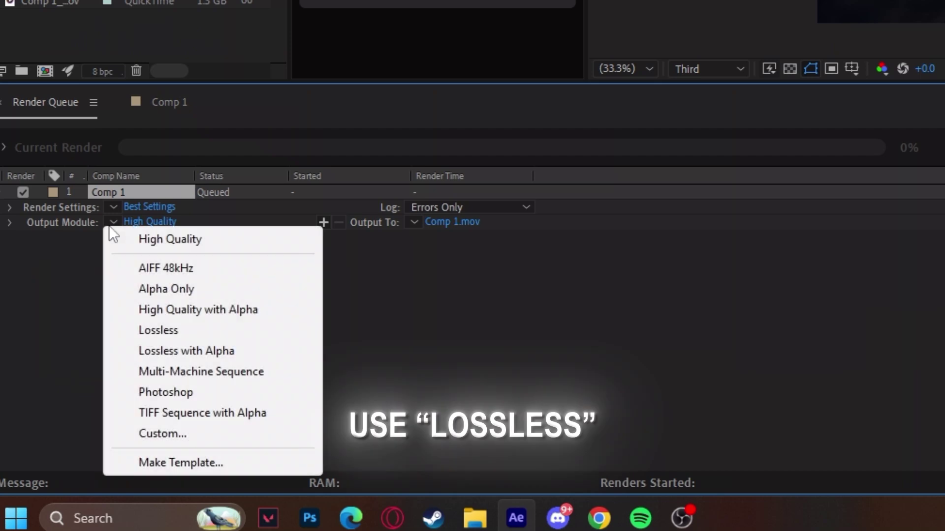
click(92, 421)
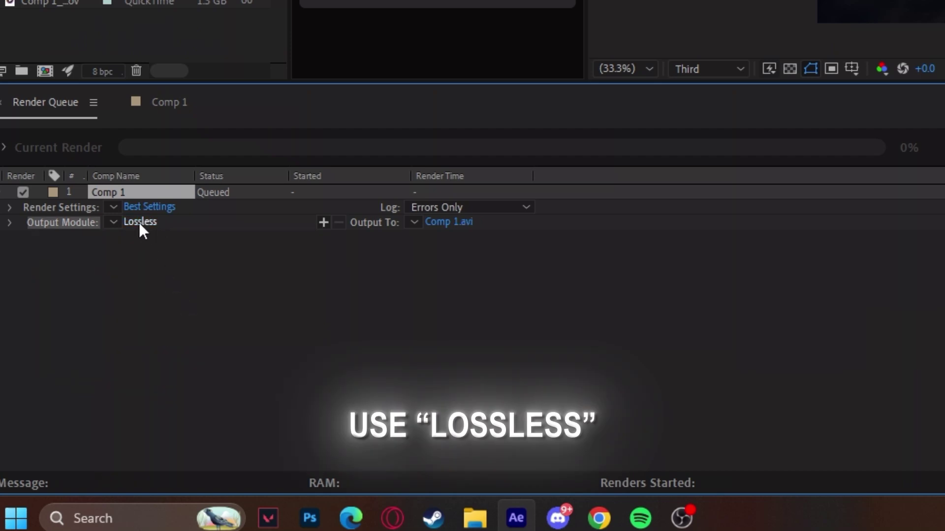
click(151, 222)
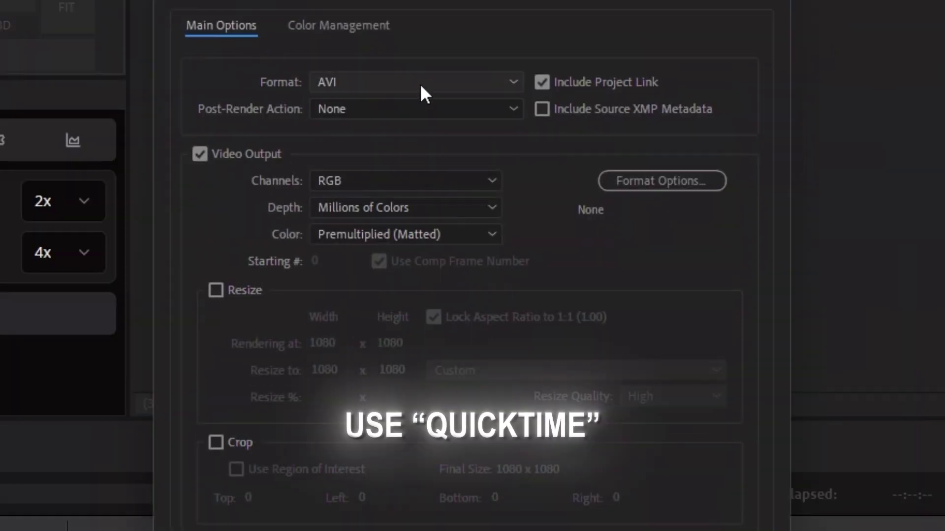
click(420, 83)
click(443, 317)
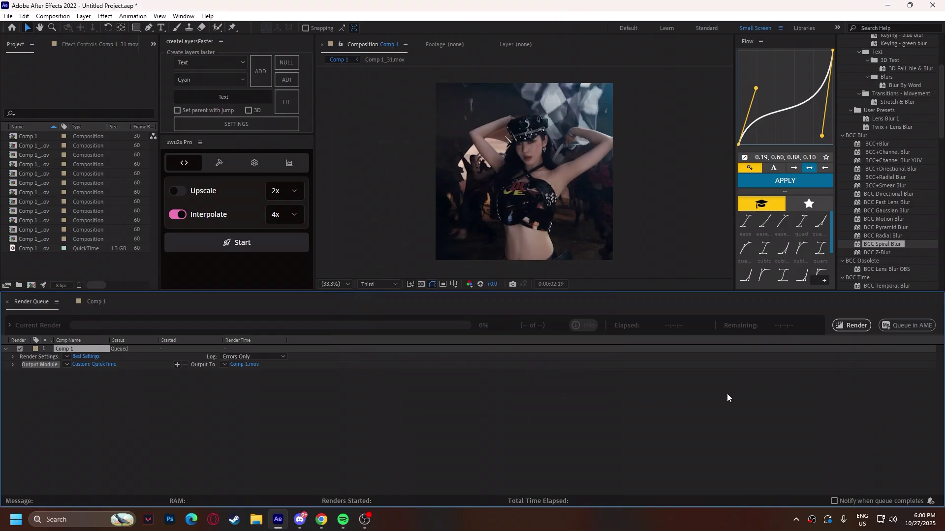
click(850, 326)
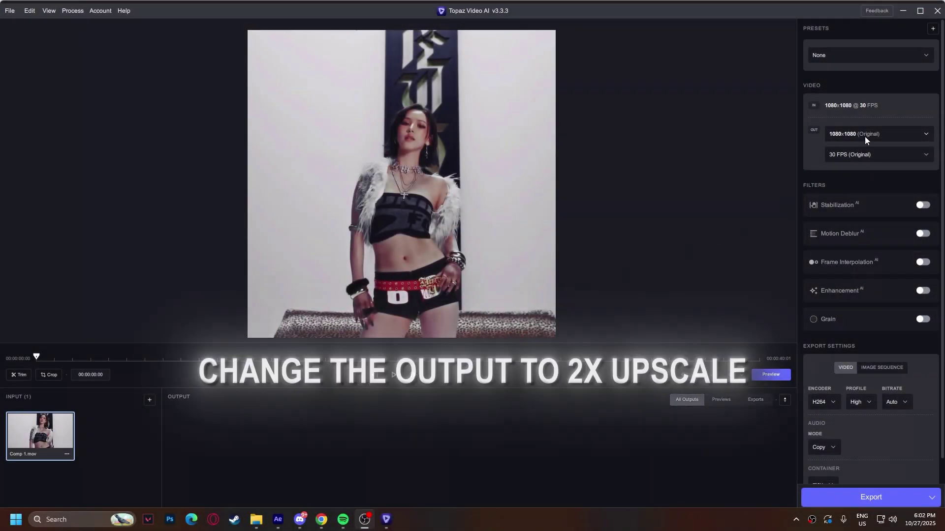
Set the Topaz output to 2x Upscale with Manual enhancement parameters
click(864, 135)
click(856, 168)
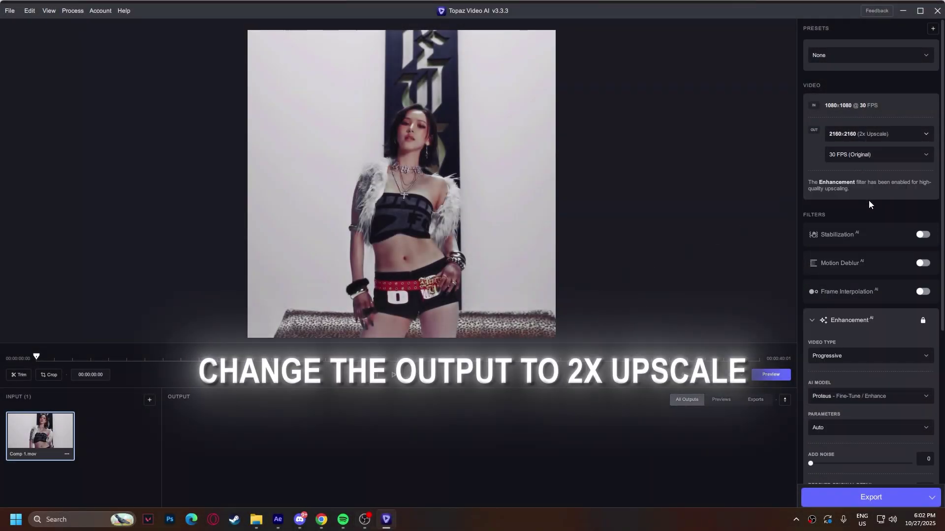
scroll(874, 204, down, 5)
scroll(874, 206, down, 3)
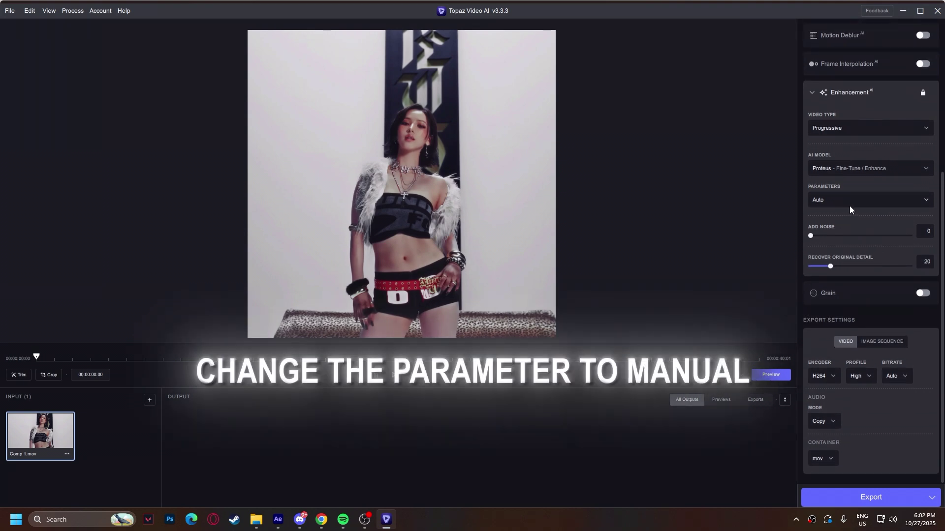
click(854, 201)
click(843, 246)
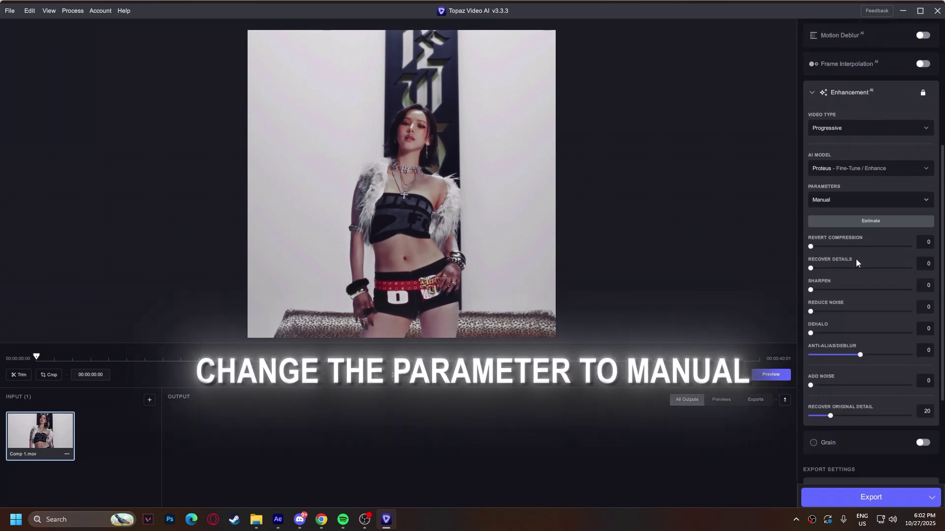
Enter compression 90, details 80, sharpen 45, noise 30, dehalo 10, anti-alias 40
click(928, 241)
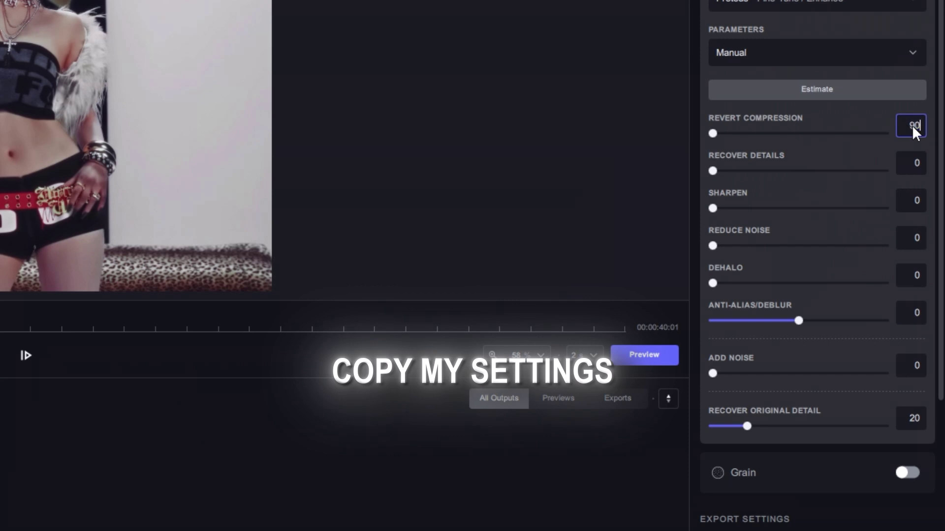
key(Tab)
key(BackSpace)
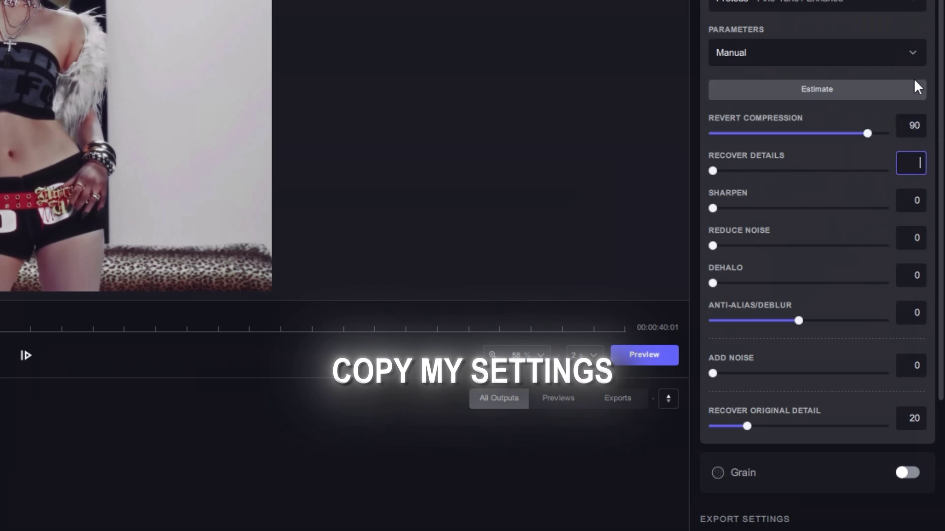
text(80)
key(Tab)
key(BackSpace)
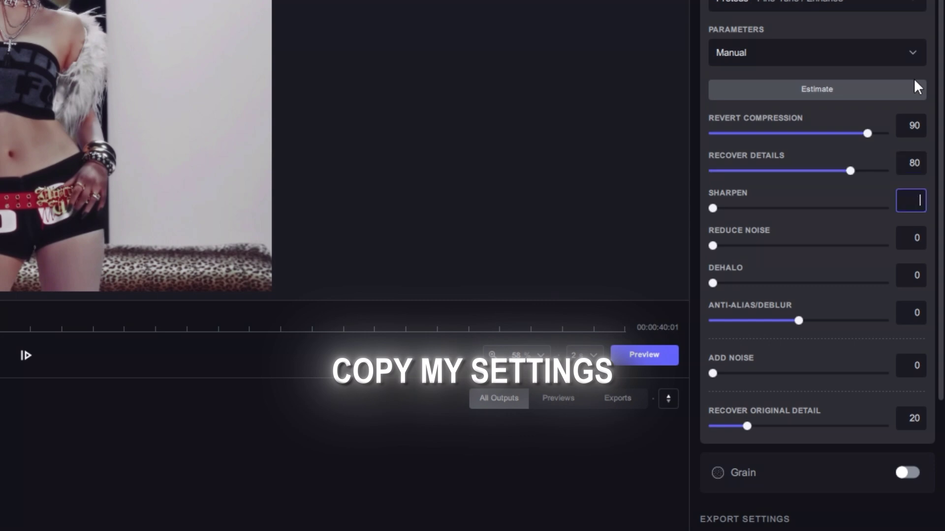
text(45)
key(Tab)
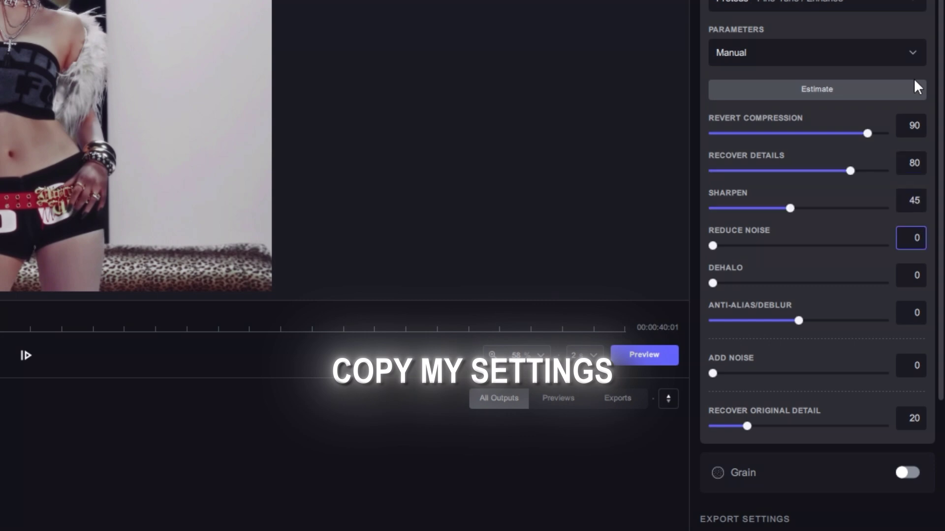
text(30)
key(Tab)
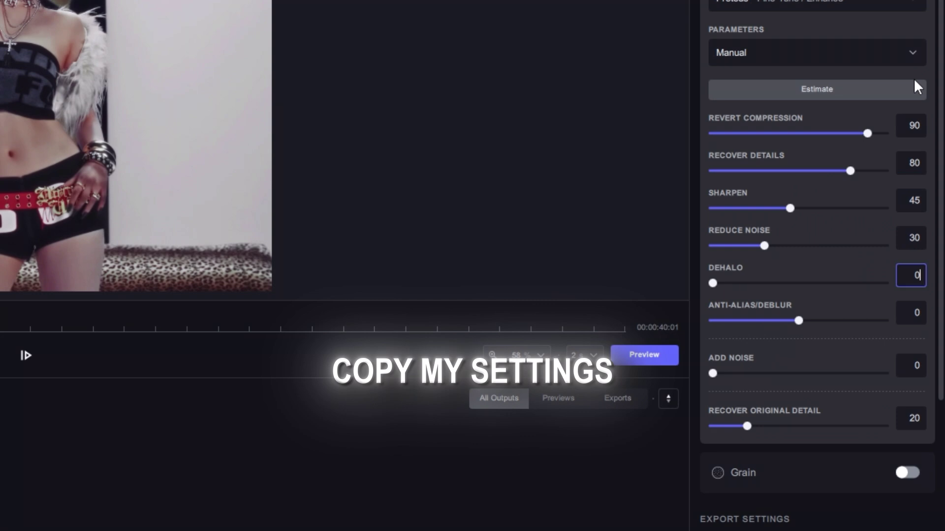
text(10)
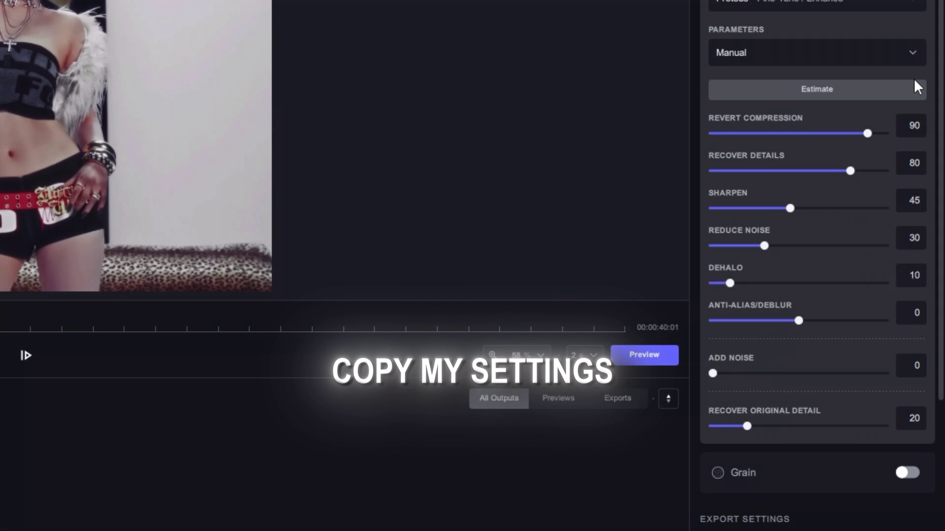
key(Tab)
key(BackSpace)
scroll(793, 312, down, 1)
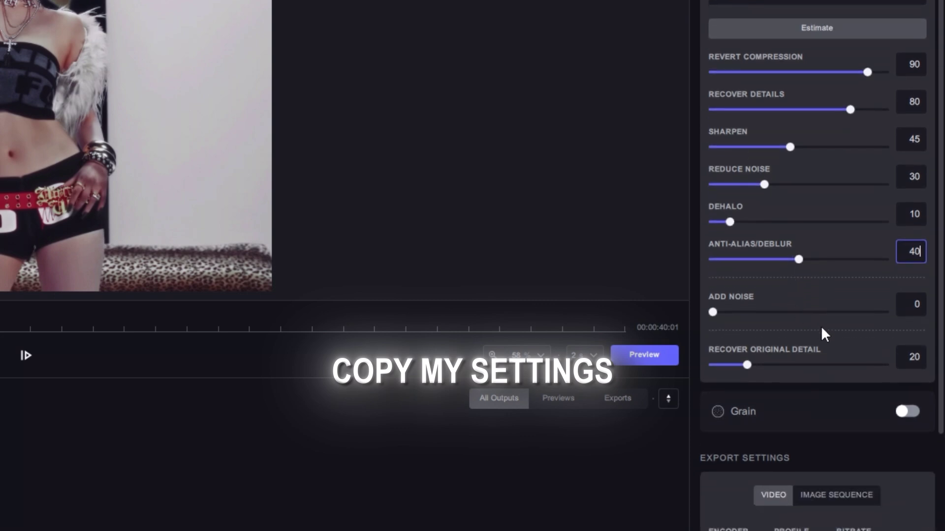
Set Recover Original Detail to 25, choose ProRes 422 HQ, and start the export
double_click(914, 356)
text(25)
scroll(840, 332, down, 3)
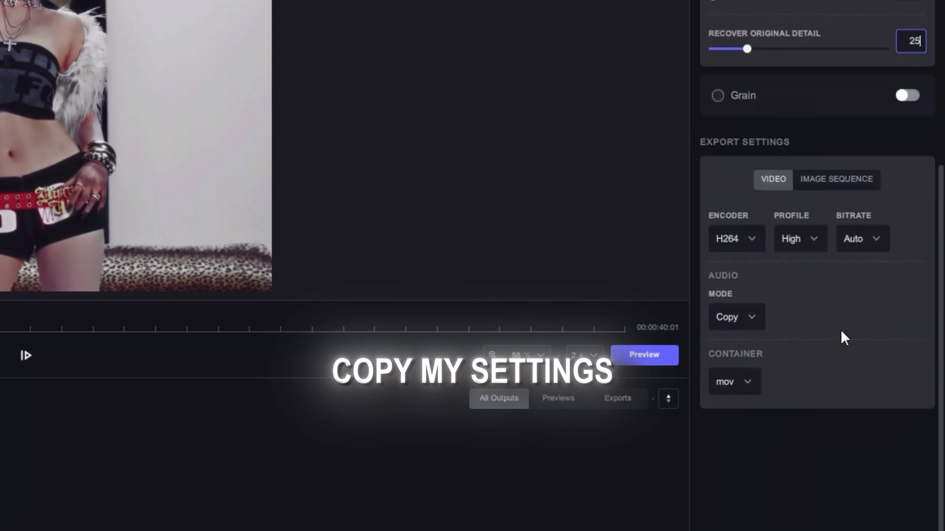
scroll(841, 332, down, 3)
click(750, 364)
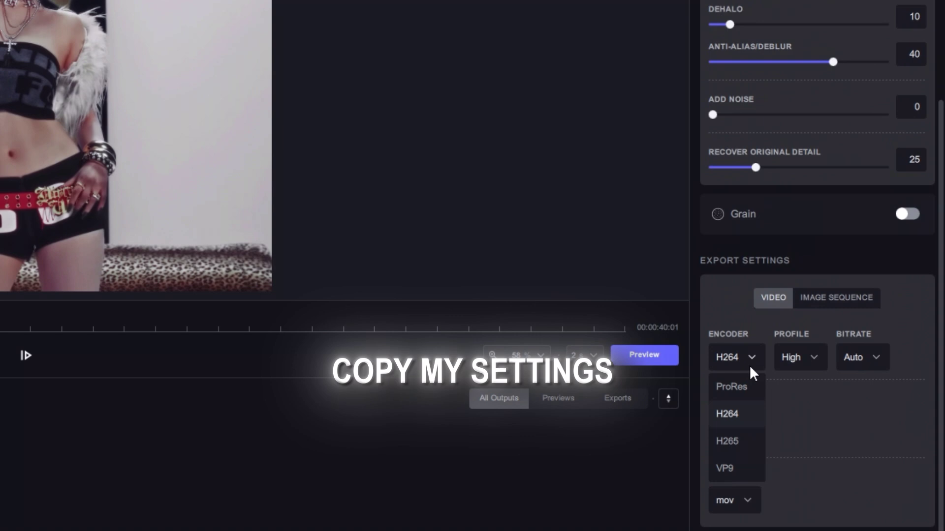
click(749, 385)
click(828, 362)
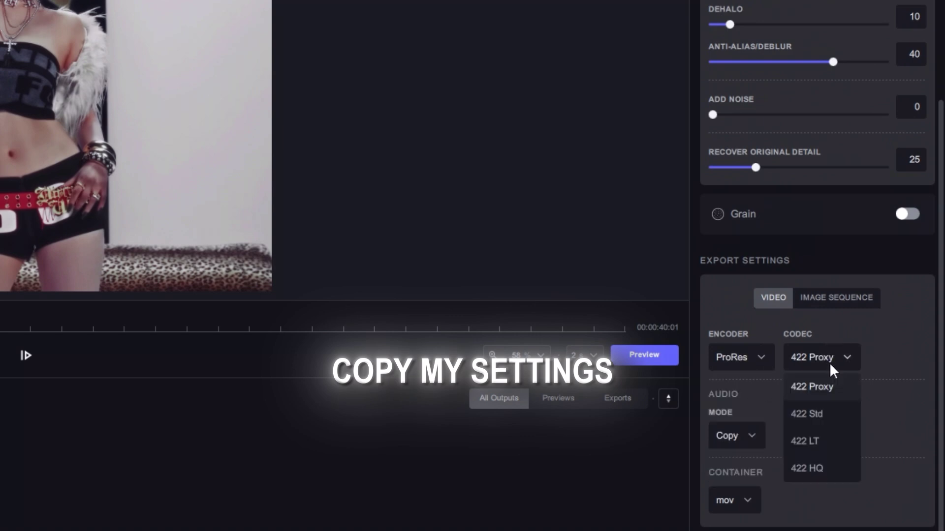
click(822, 467)
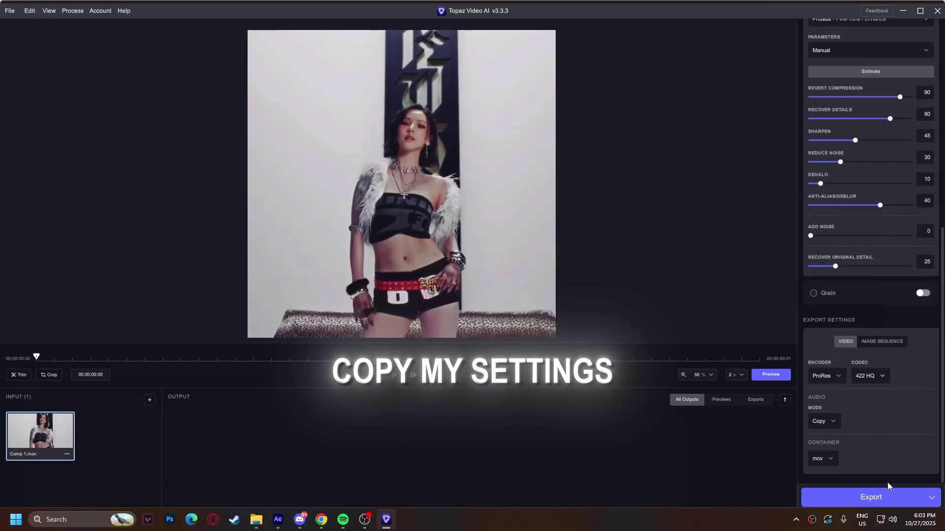
click(883, 497)
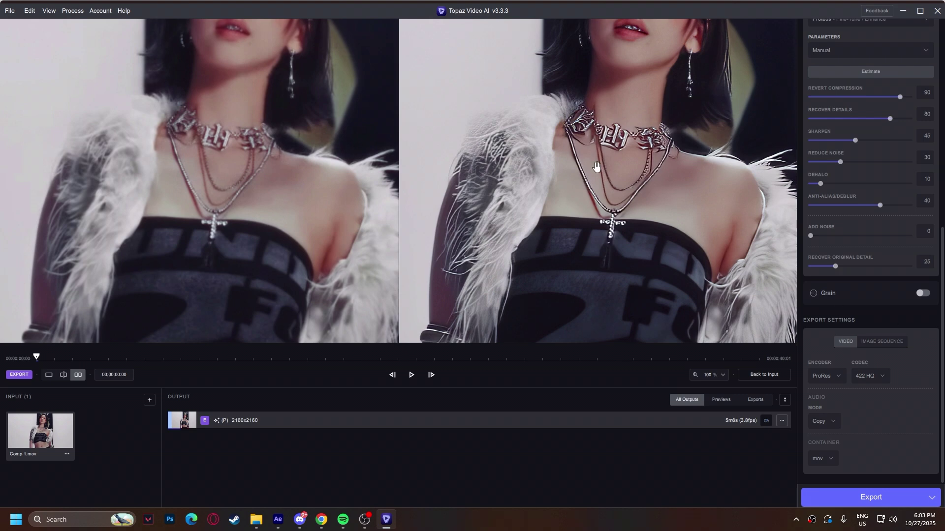
drag(596, 168, 600, 268)
scroll(646, 199, down, 3)
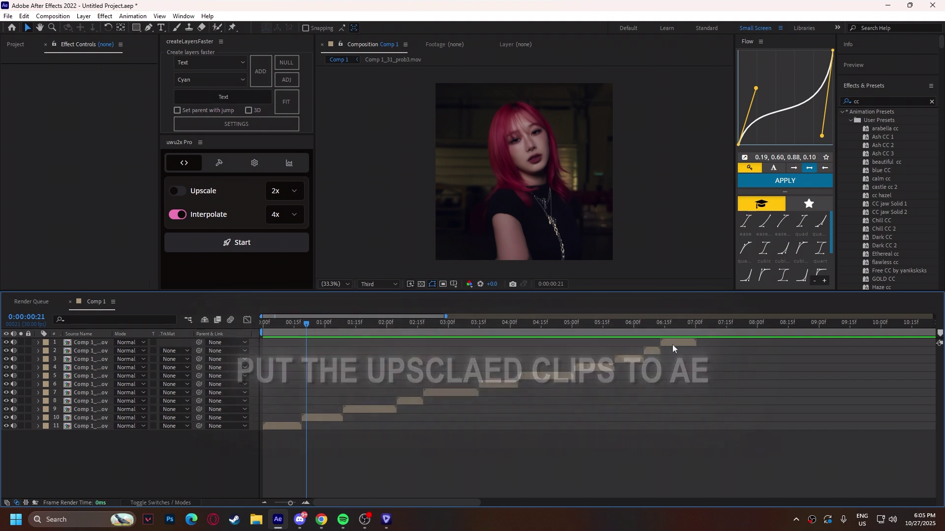
Add a new adjustment layer above the clips, trimmed to end at 7 seconds
key(ctrl+alt+y)
scroll(644, 321, down, 3)
click(699, 323)
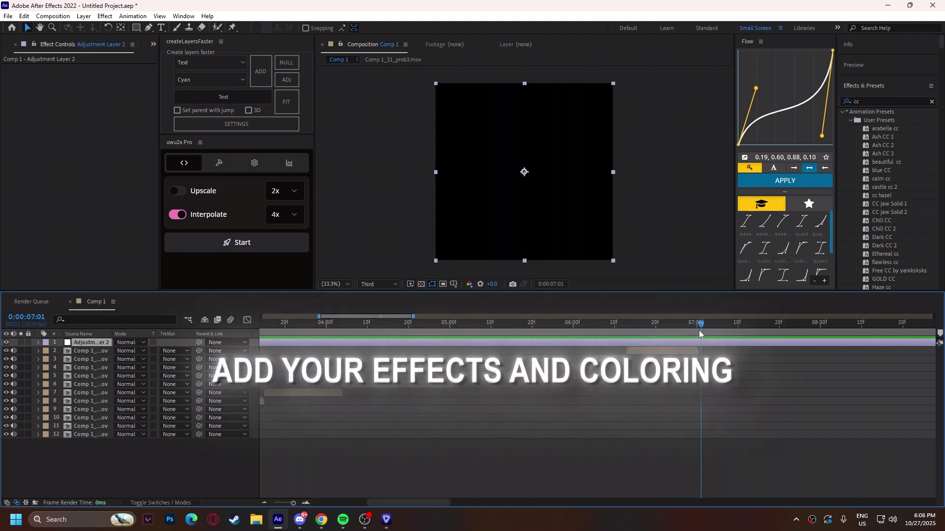
key(alt+bracketright)
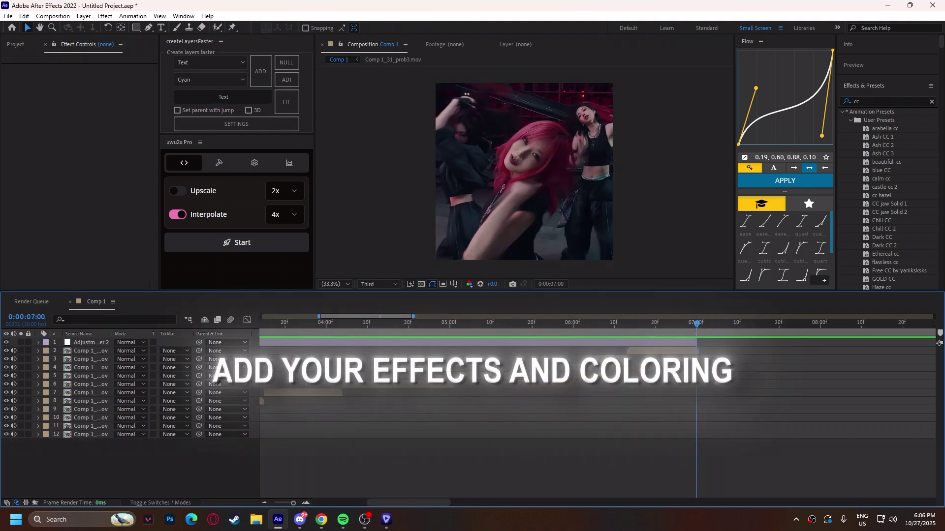
scroll(697, 331, up, 3)
Apply the 'neo cc' preset to Adjustment Layer 2 and scrub to review it
click(352, 325)
click(354, 343)
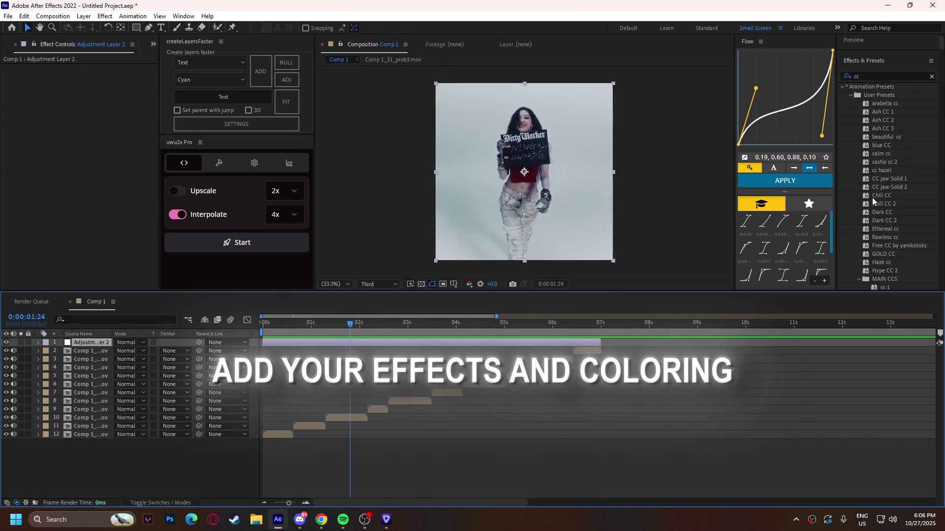
scroll(873, 207, down, 3)
scroll(886, 197, down, 2)
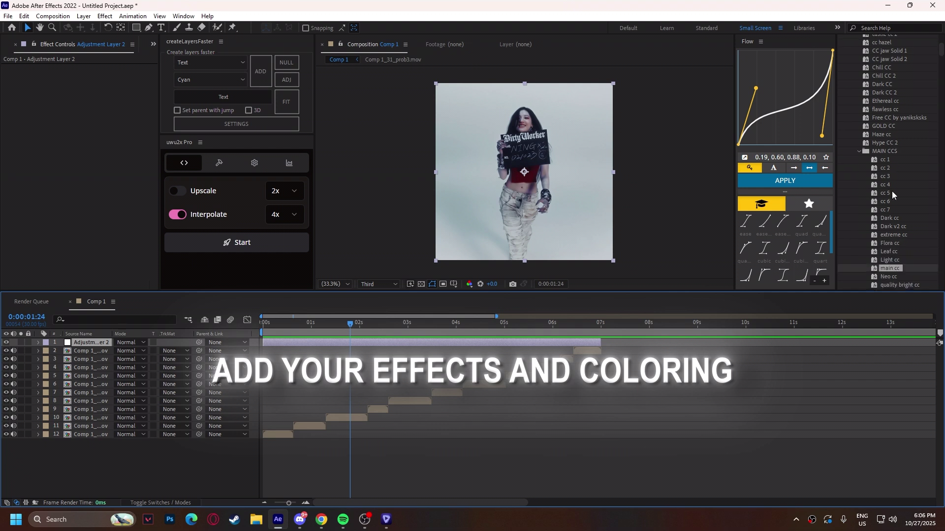
scroll(893, 198, down, 3)
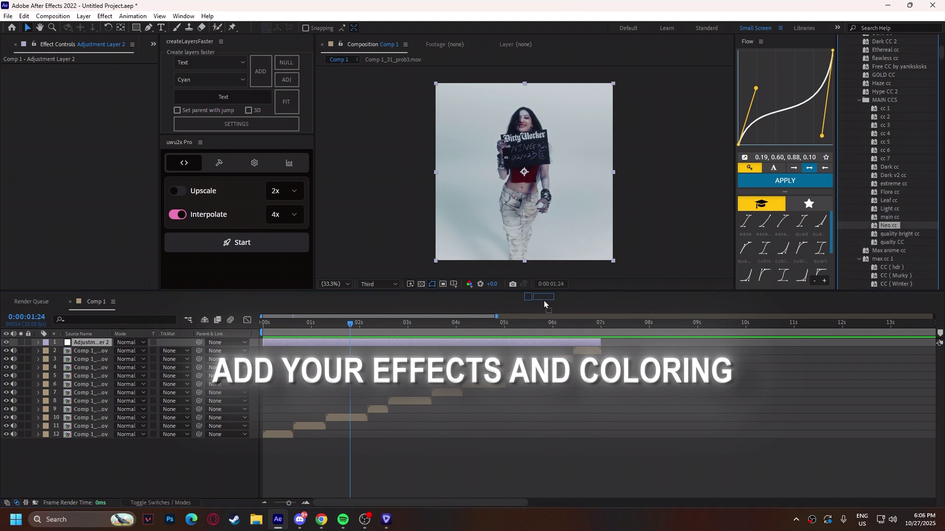
drag(890, 226, 460, 343)
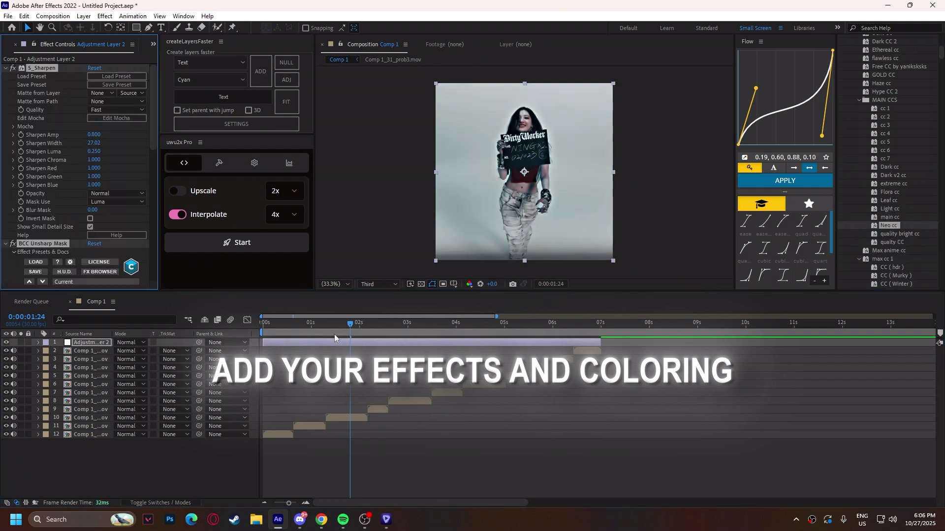
scroll(334, 337, up, 3)
scroll(514, 171, up, 3)
scroll(524, 157, down, 2)
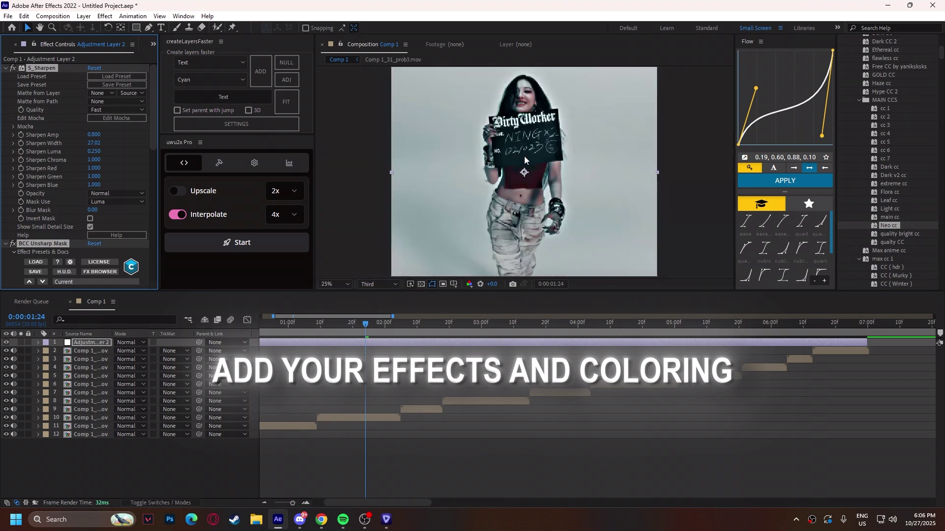
scroll(524, 156, down, 2)
mouse_move(396, 325)
mouse_down()
mouse_move(500, 325)
mouse_move(177, 325)
mouse_up()
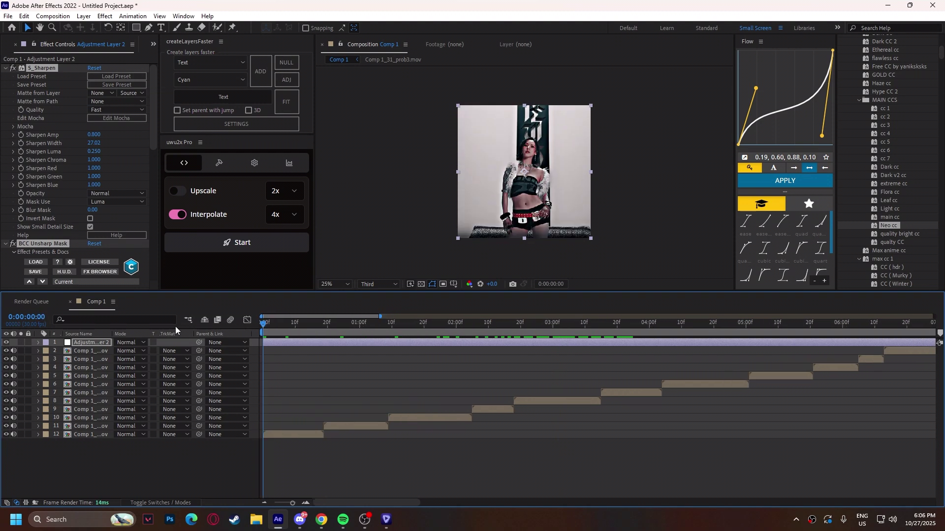
Queue Comp 1 with Lossless output in QuickTime format and render Comp 1_1.mov
click(8, 16)
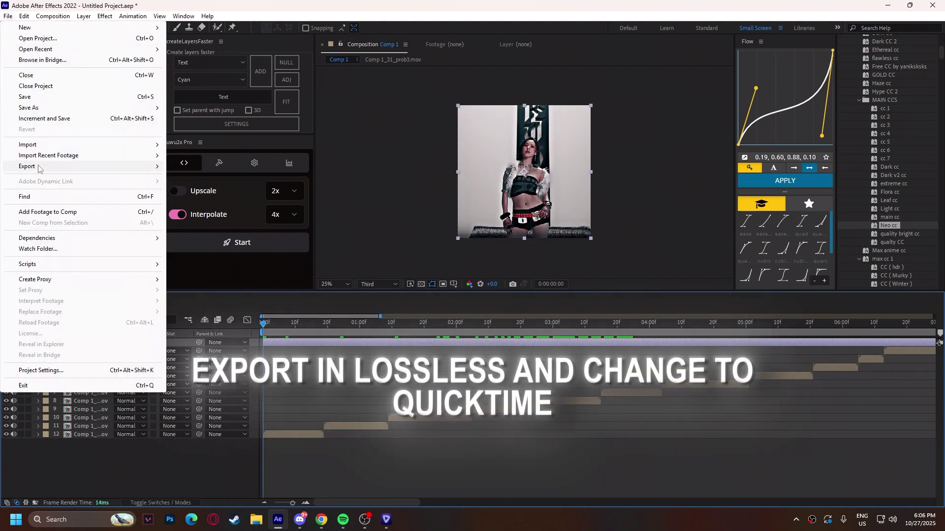
click(25, 163)
click(222, 177)
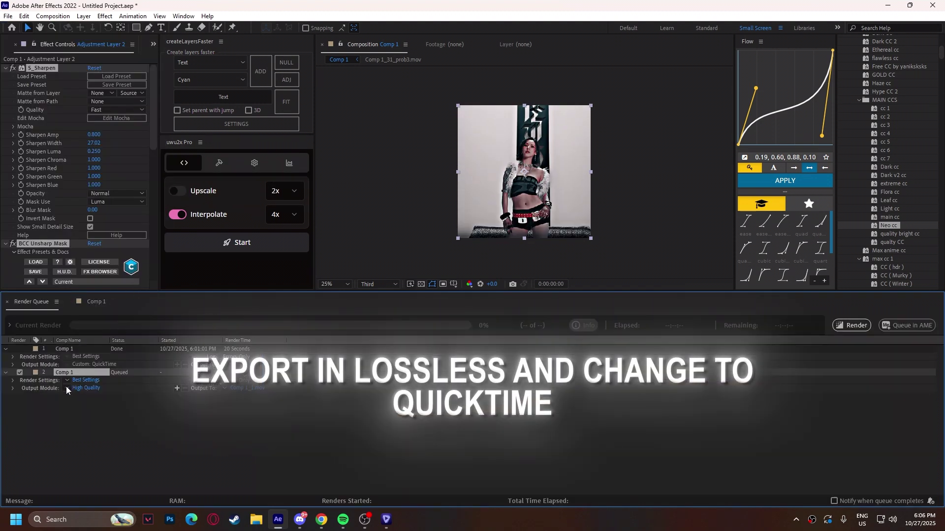
click(68, 388)
click(102, 315)
click(81, 388)
click(445, 136)
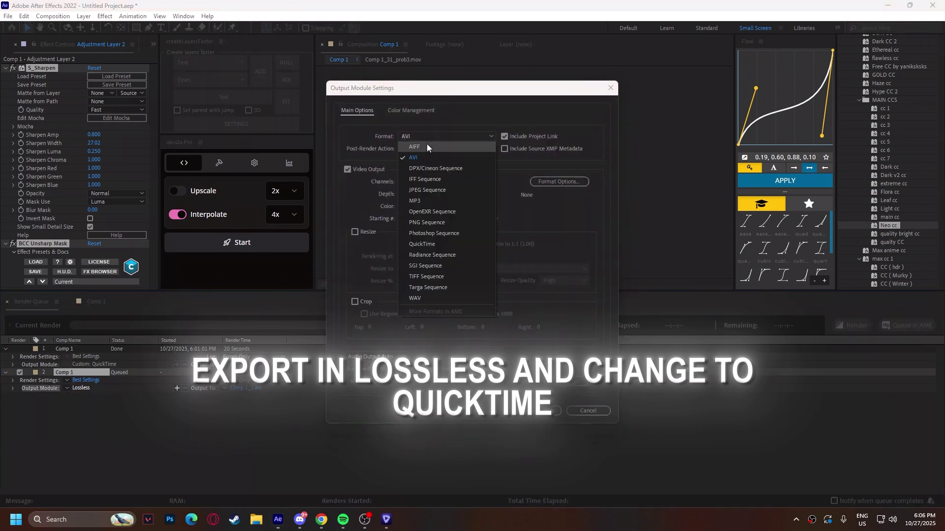
click(426, 245)
key(Return)
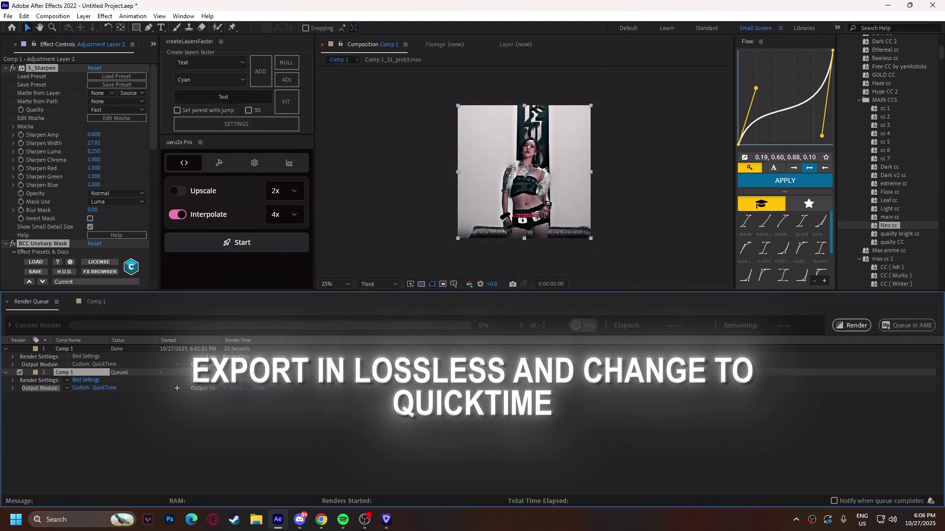
click(851, 326)
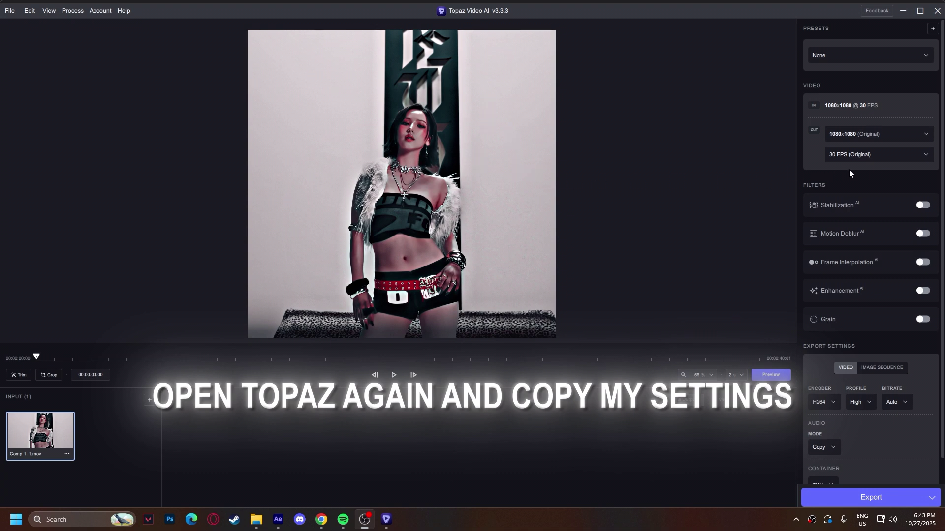
scroll(852, 171, down, 2)
Enable manual enhancement: compression 60, details 60, noise 40, anti-alias 40, original detail 25
click(922, 255)
scroll(886, 251, down, 1)
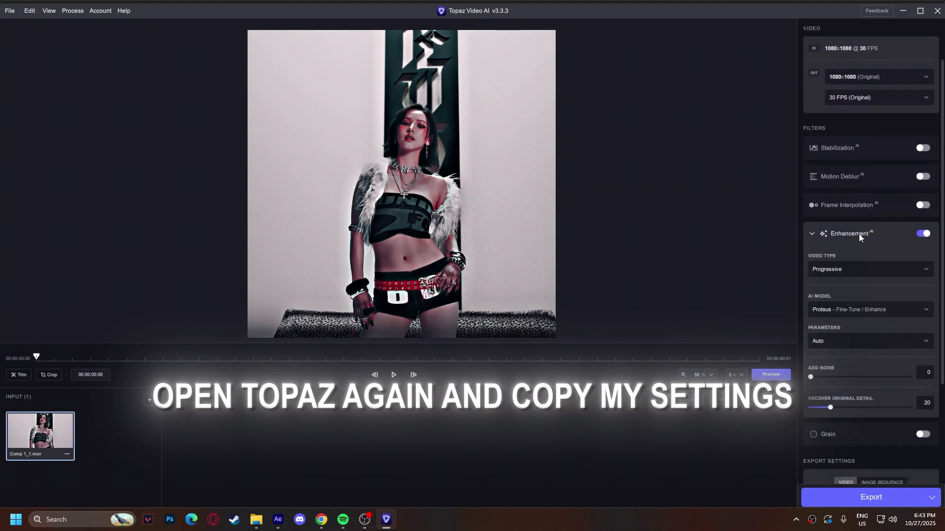
scroll(858, 231, down, 1)
scroll(853, 271, down, 1)
click(855, 264)
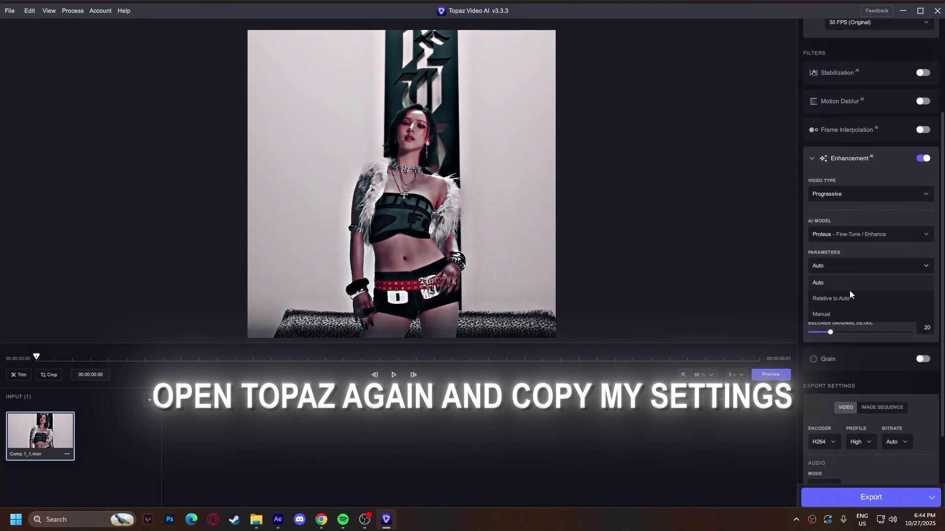
click(841, 313)
scroll(868, 261, down, 2)
scroll(910, 184, down, 1)
text(60)
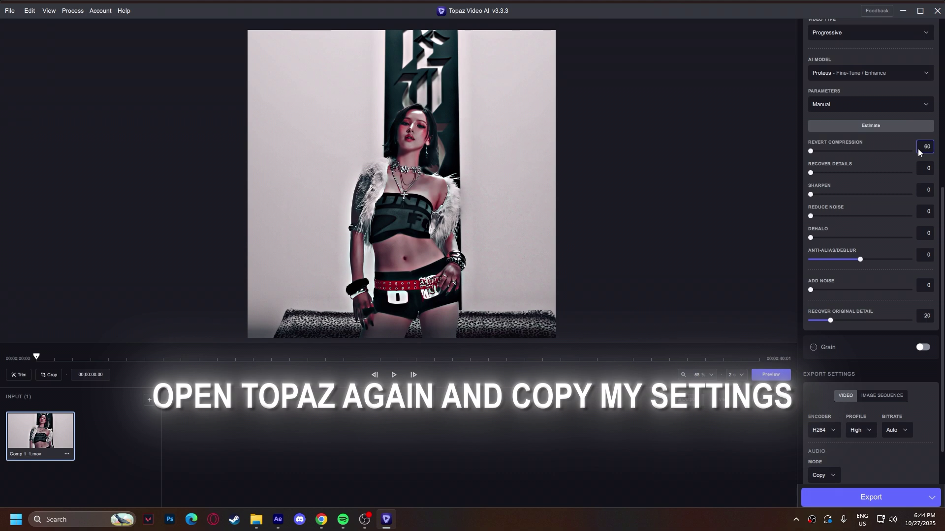
key(Tab)
text(60)
key(Tab)
key(Tab)
text(40)
key(Tab)
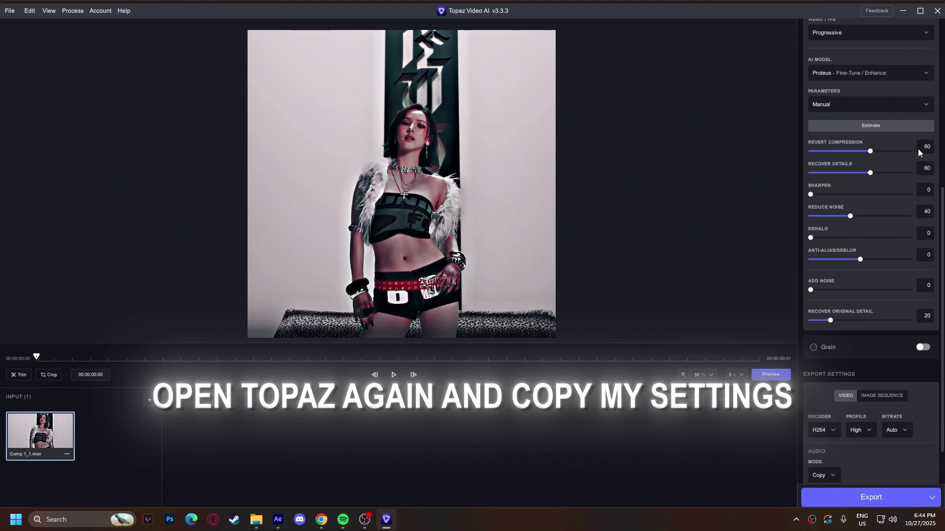
key(Tab)
key(Tab)
click(929, 256)
key(Return)
click(927, 320)
text(25)
scroll(840, 303, down, 2)
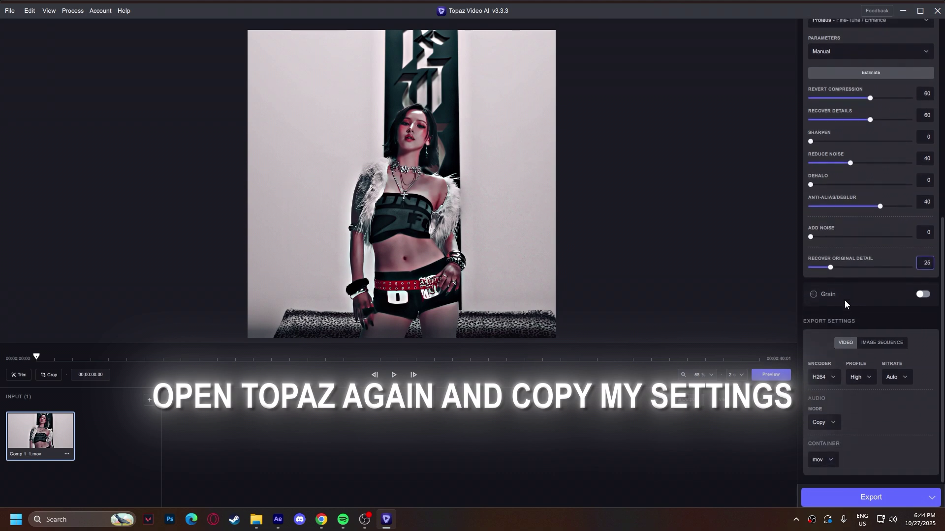
Set the encoder to ProRes 422 HQ and generate a preview
click(821, 376)
click(824, 406)
click(874, 376)
click(865, 440)
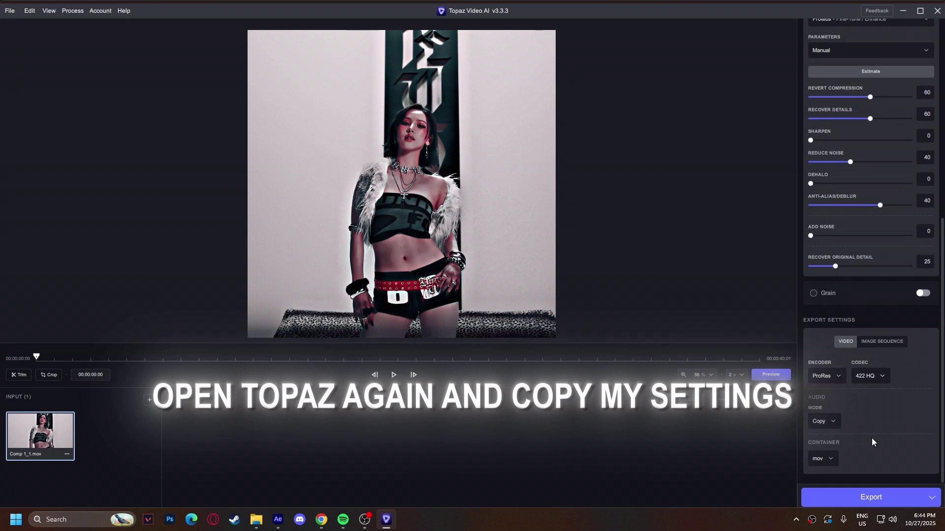
click(771, 374)
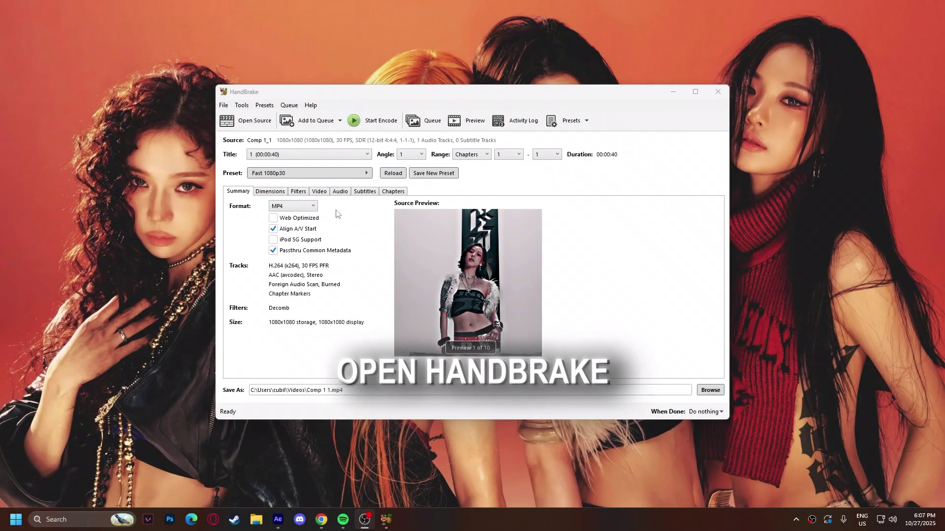
Choose the Production Max encoding preset in HandBrake
click(367, 173)
scroll(443, 296, down, 3)
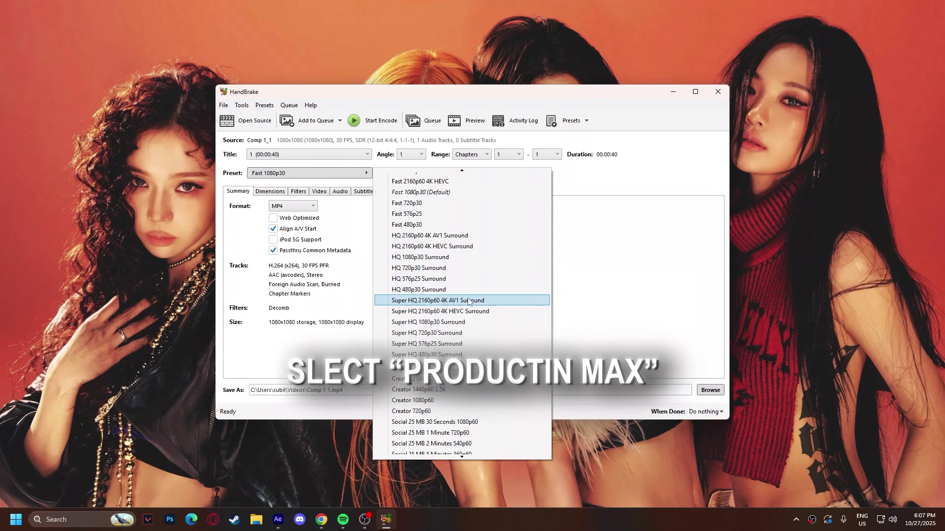
scroll(468, 302, down, 5)
scroll(467, 302, down, 5)
scroll(467, 301, down, 5)
scroll(467, 302, down, 3)
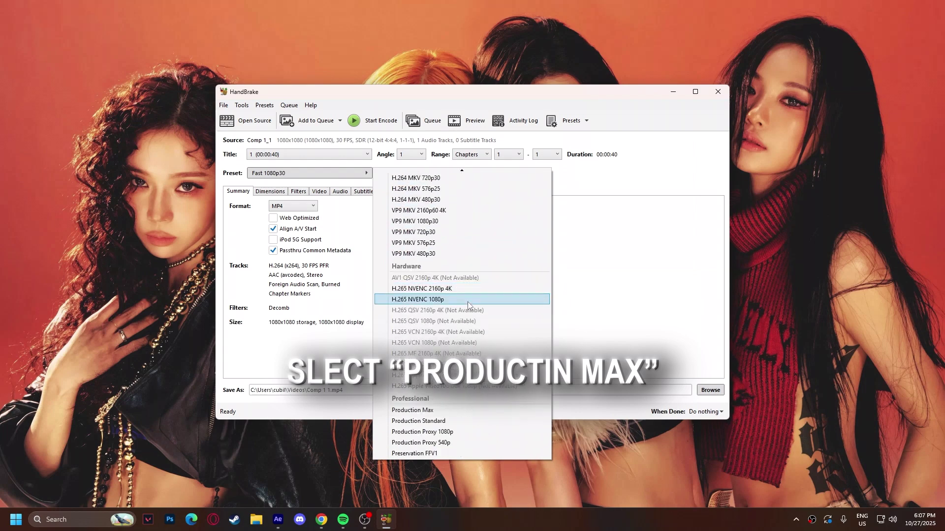
click(436, 409)
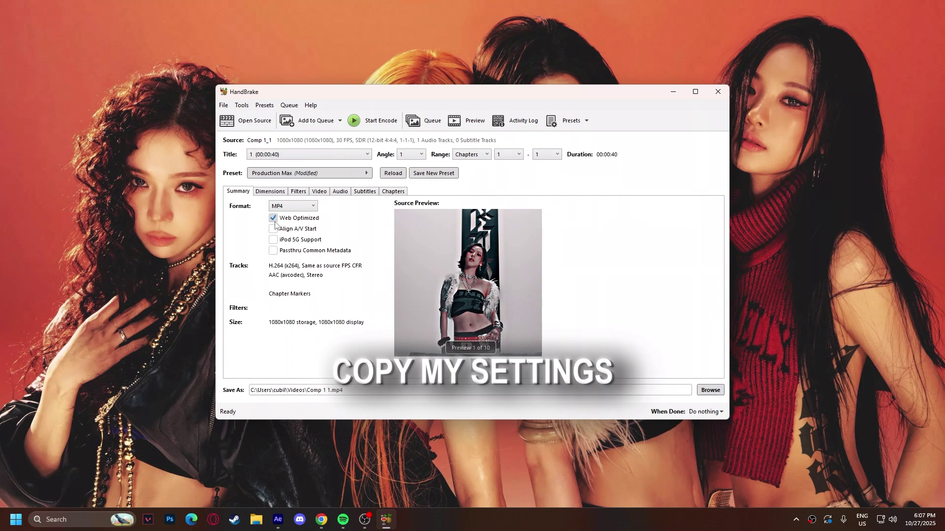
Set the colourspace filter to BT.709
click(271, 192)
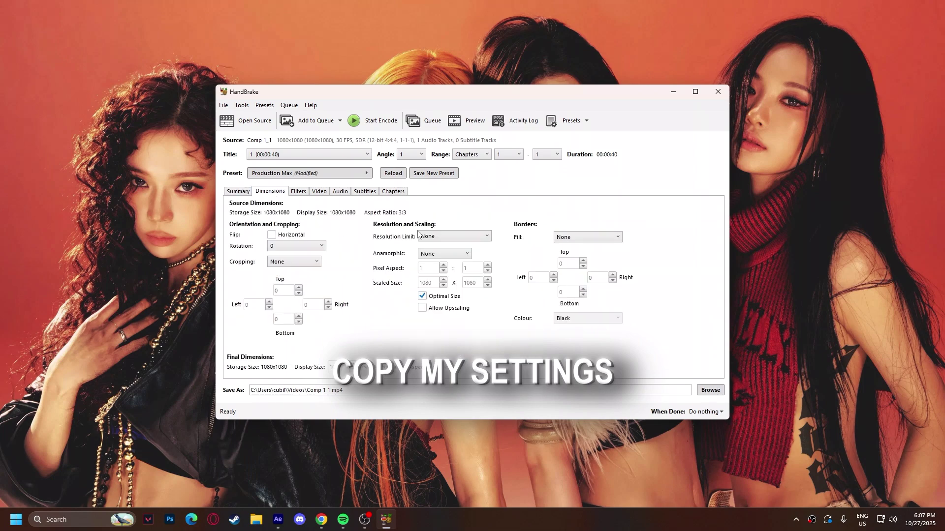
click(299, 192)
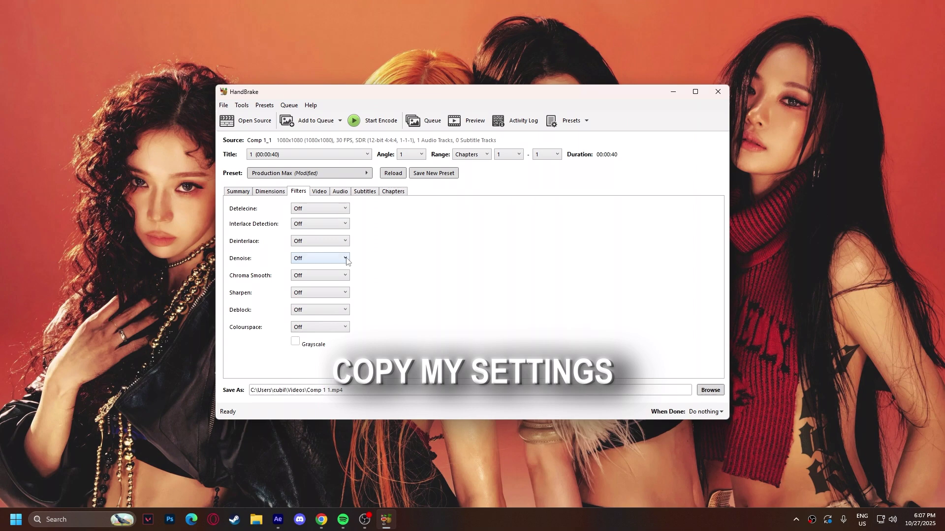
click(320, 327)
click(310, 368)
Set the video to constant quality RF 20 with the Slow encoder preset
click(319, 191)
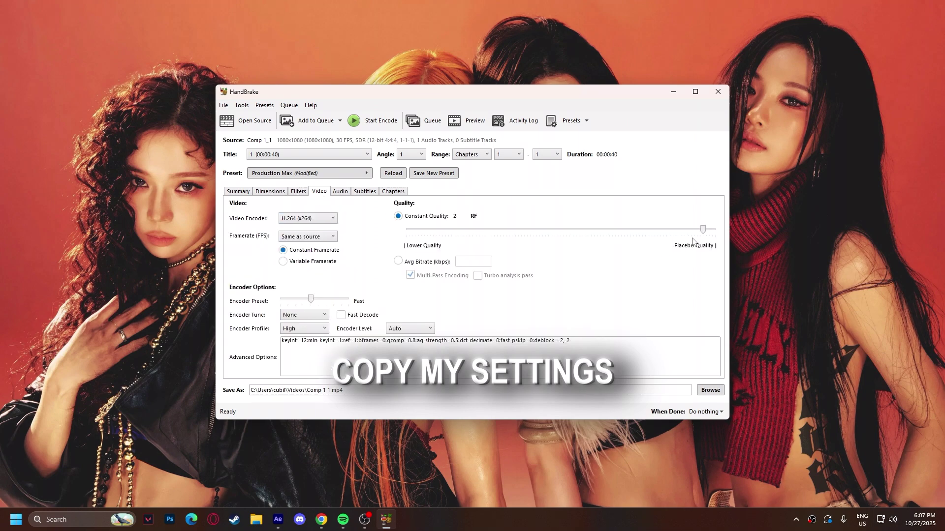
drag(704, 230, 601, 233)
drag(311, 300, 328, 301)
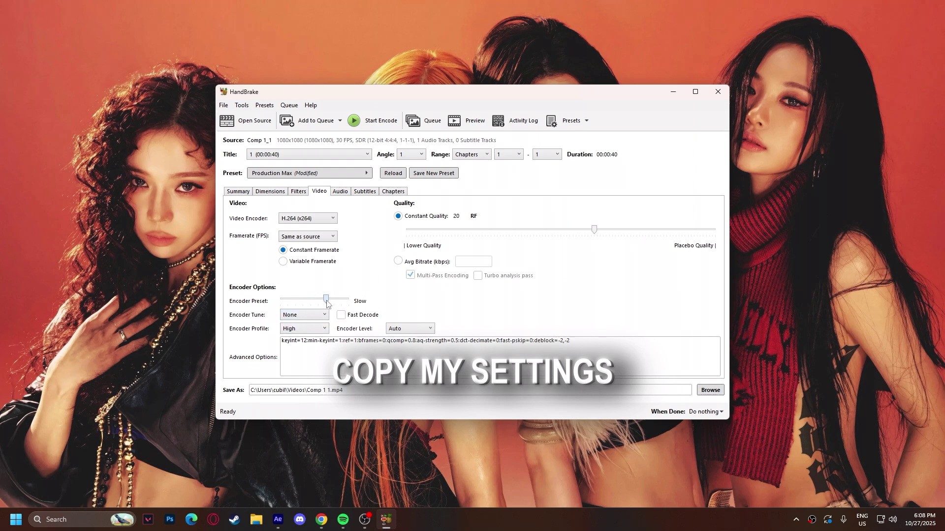